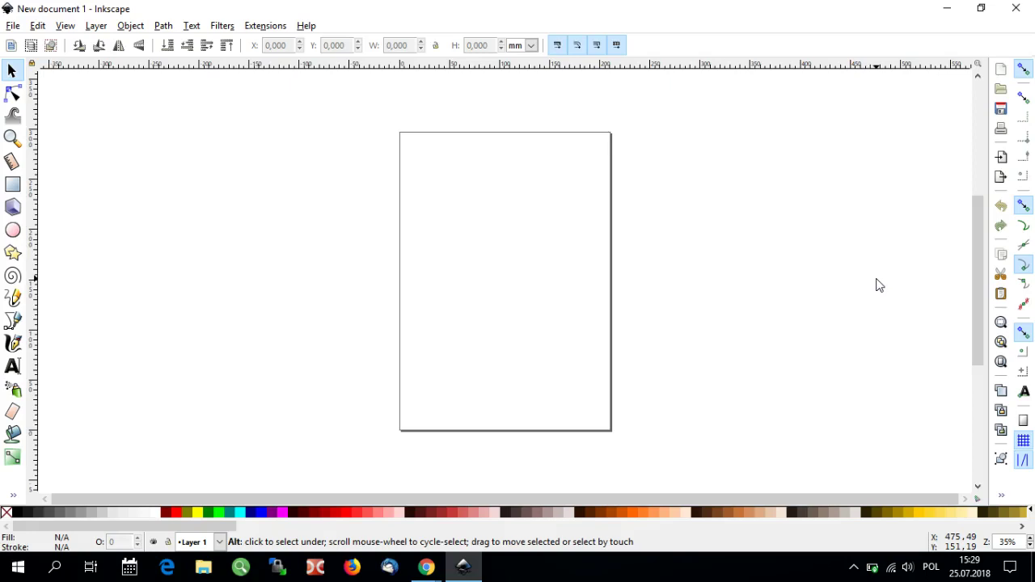
# - Switch from the blank Inkscape document to the inkscape.org homepage in Chrome
pyautogui.press('alt')
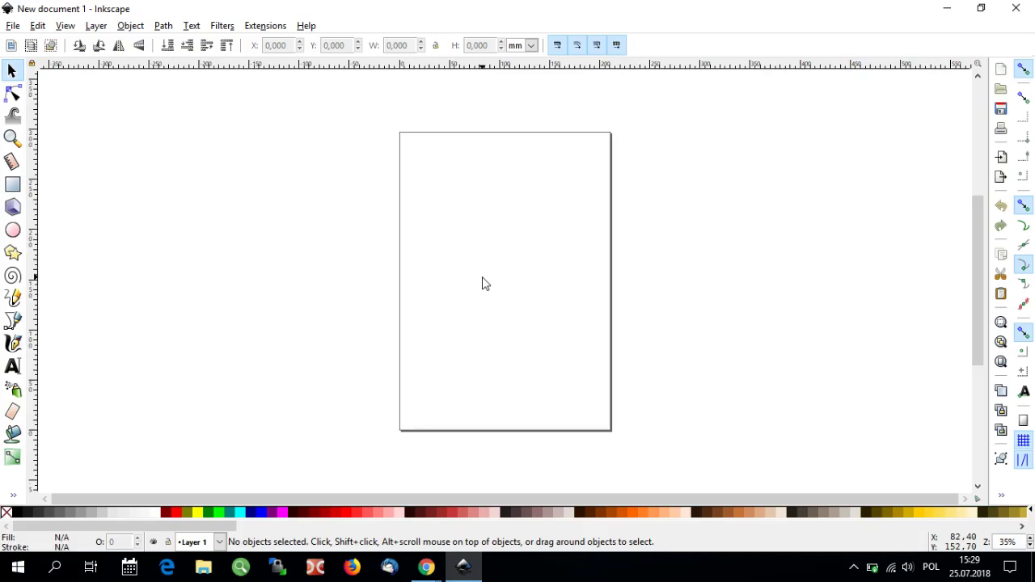
pyautogui.hotkey('alt', 'Tab')
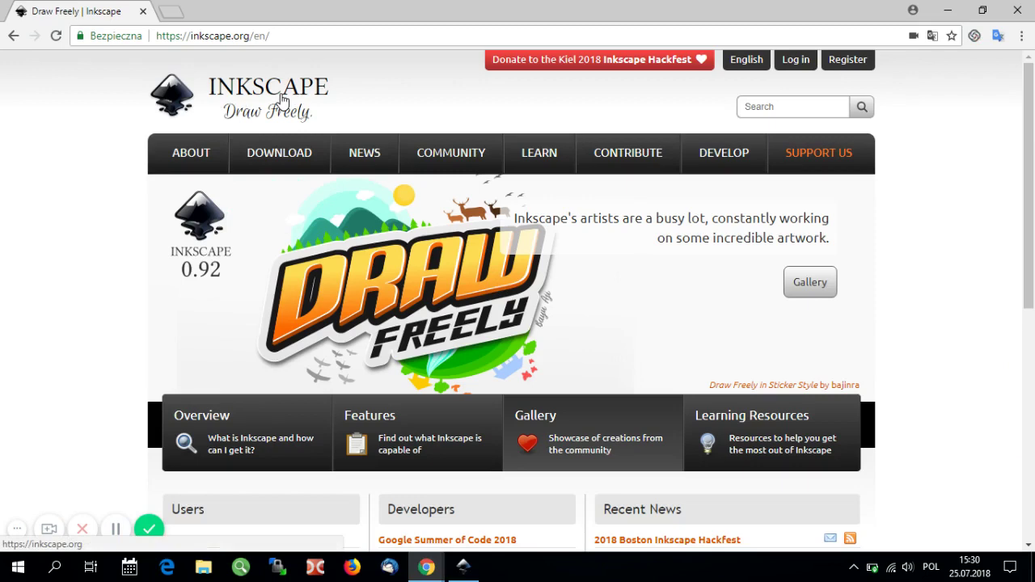
# - Visit the Inkscape 0.92.3 download page, then return to the blank Inkscape document
pyautogui.moveTo(295, 151)
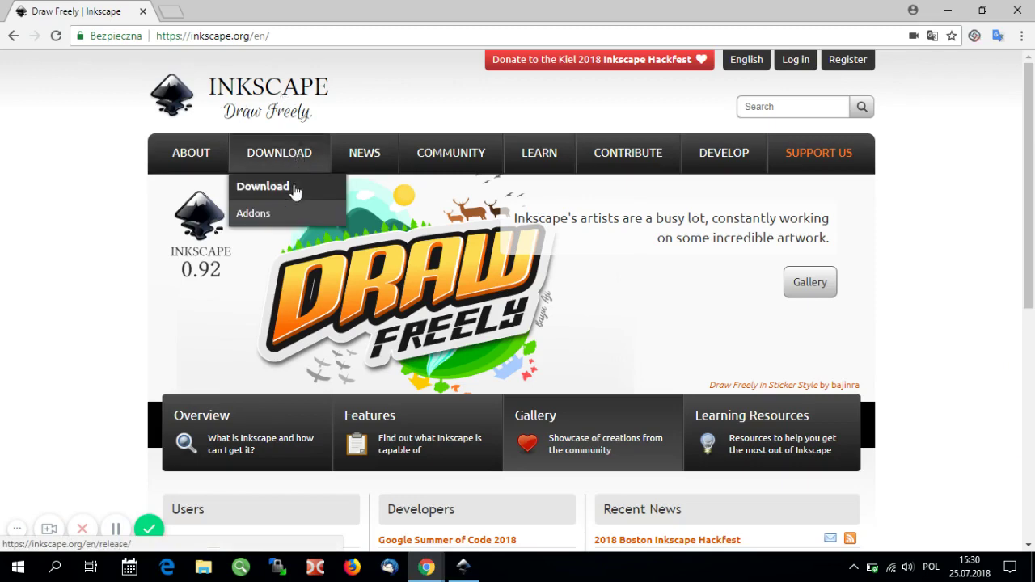
pyautogui.click(294, 188)
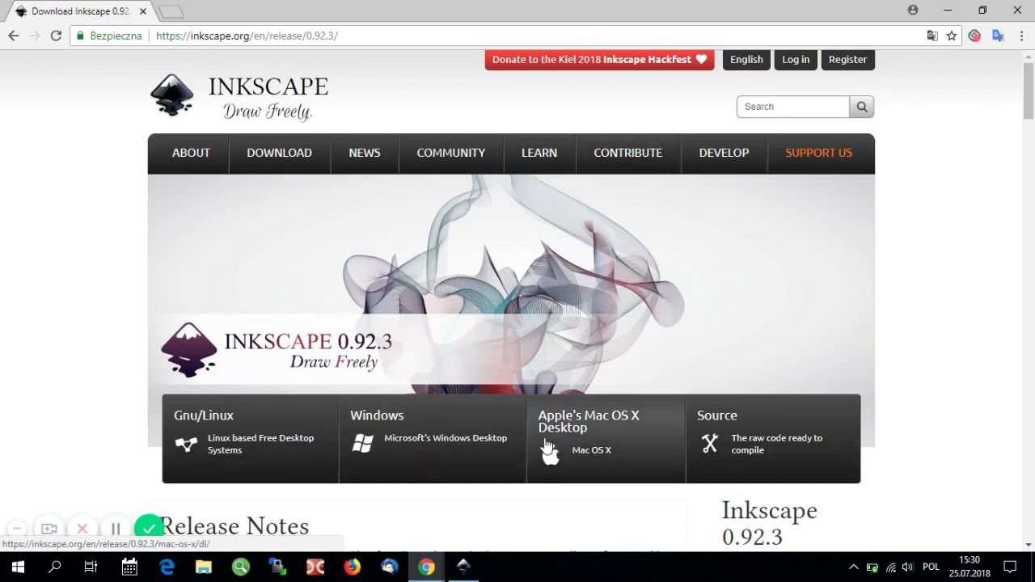
pyautogui.hotkey('alt', 'Tab')
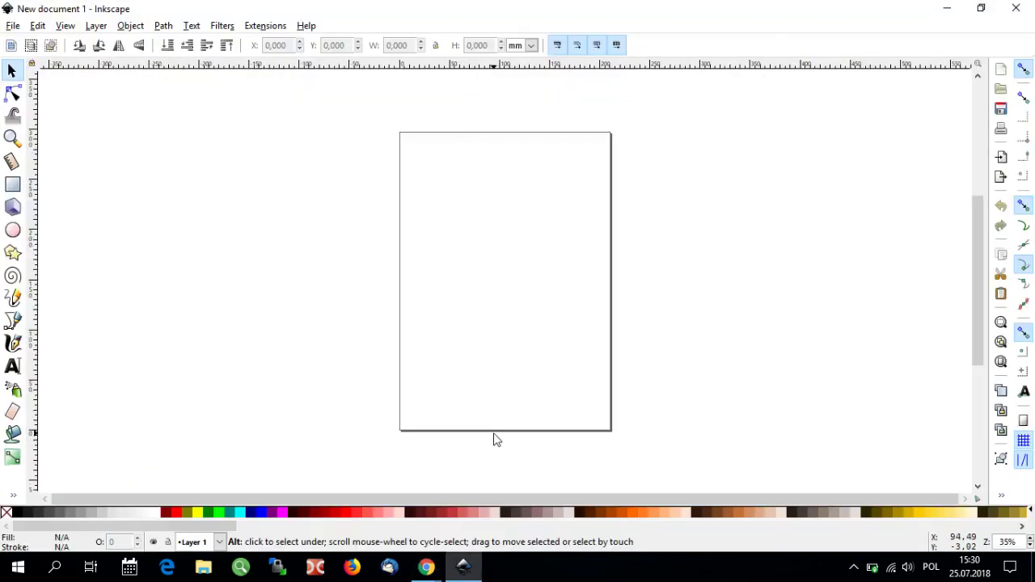
# - In Document Properties, set page units to inches and the size to 12 × 12
pyautogui.click(159, 152)
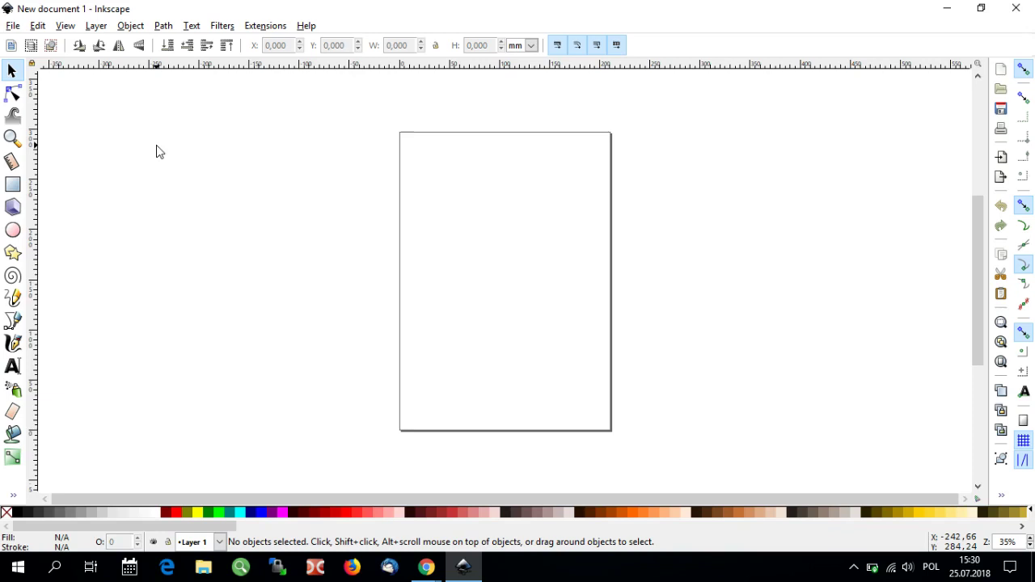
pyautogui.click(13, 26)
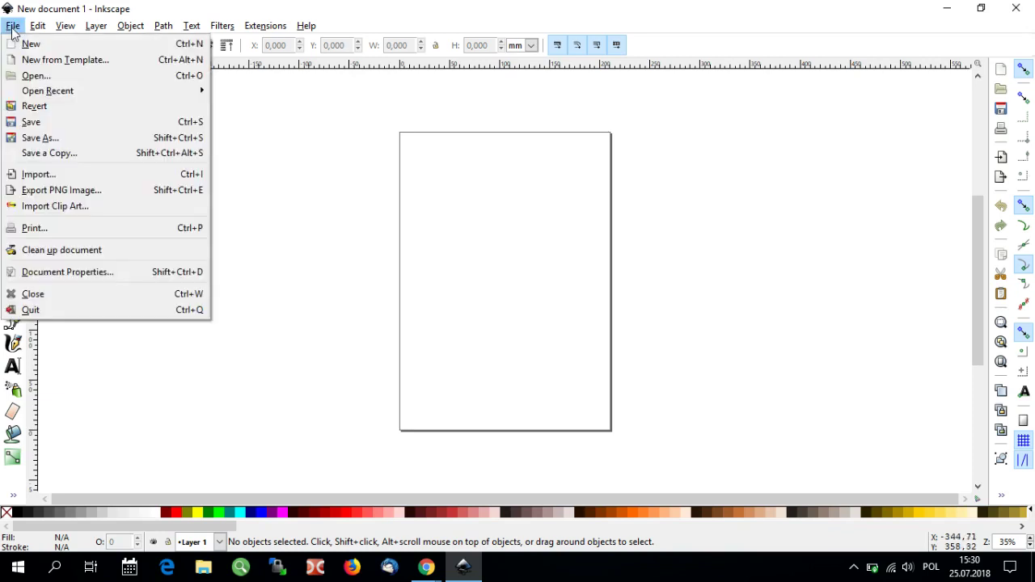
pyautogui.click(73, 272)
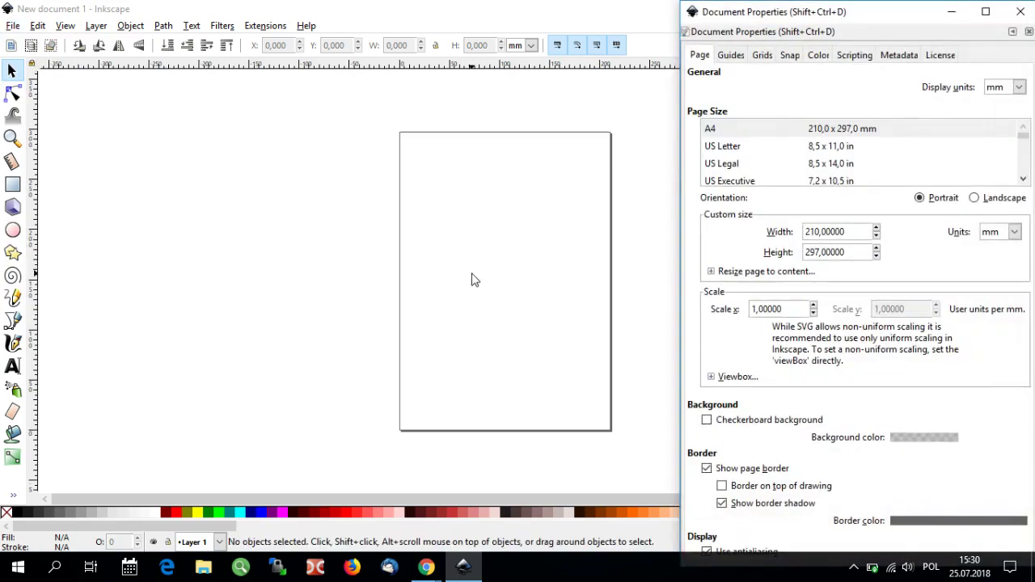
pyautogui.click(1012, 234)
pyautogui.click(1002, 309)
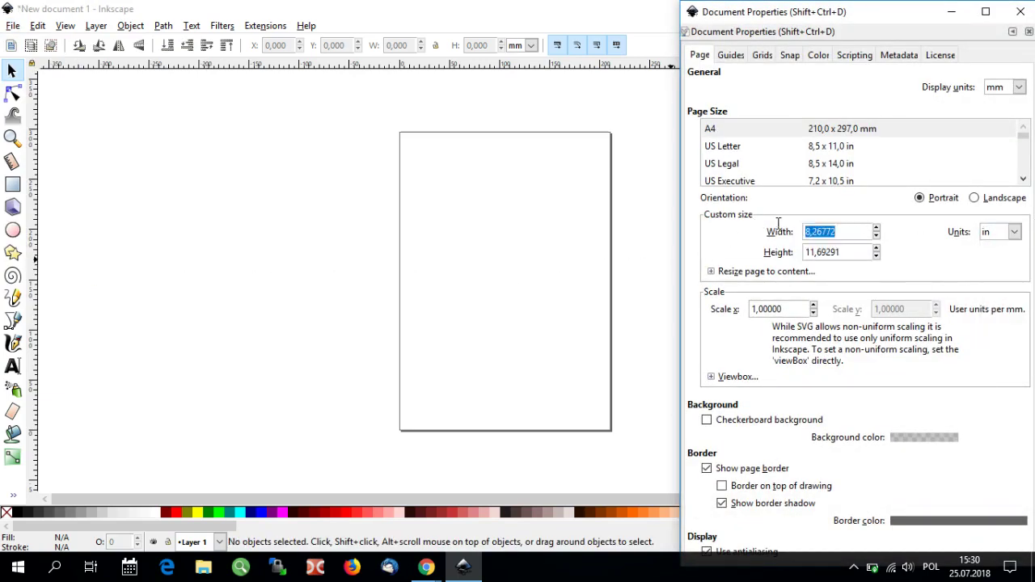
pyautogui.write('12')
pyautogui.press('Tab')
pyautogui.write('12')
pyautogui.press('Return')
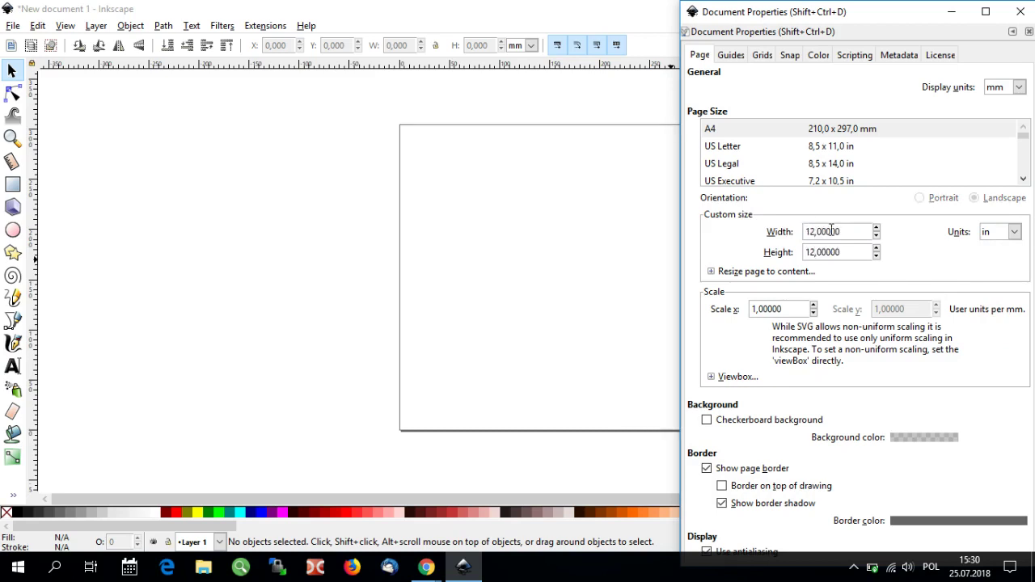
pyautogui.click(1020, 13)
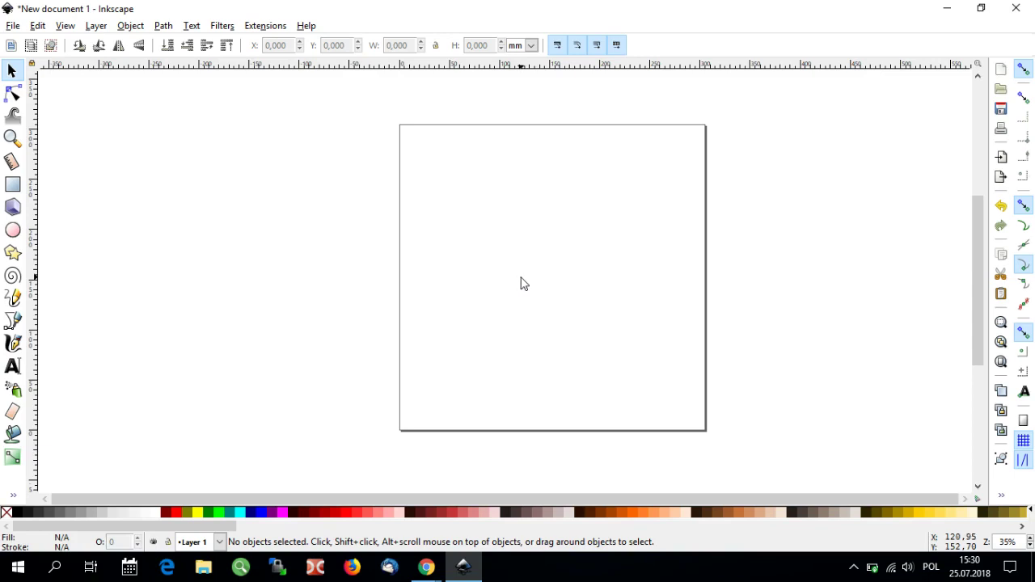
# - Import the nphoto logo image file onto the page as an embedded bitmap
pyautogui.click(13, 25)
pyautogui.click(55, 174)
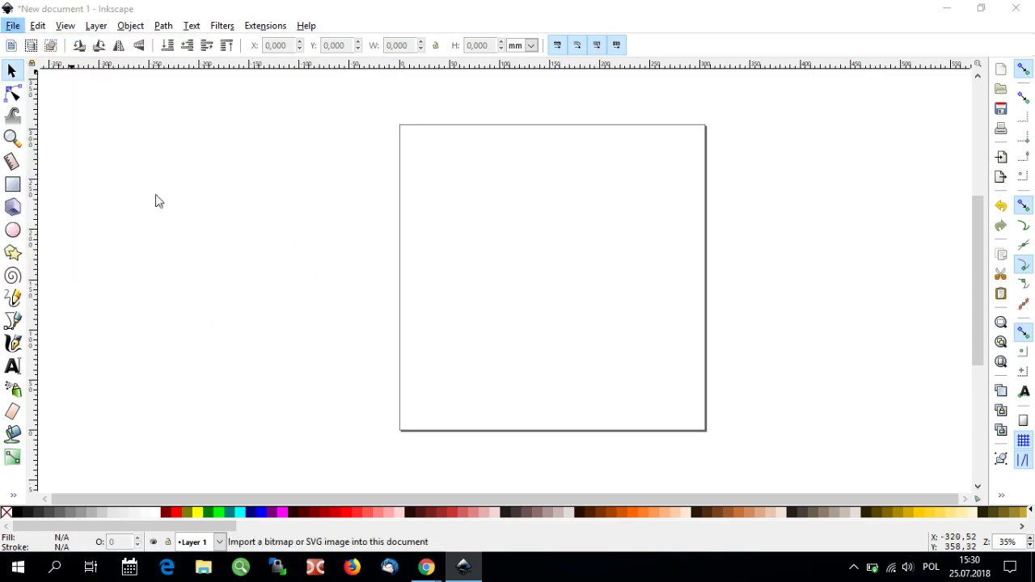
pyautogui.click(148, 148)
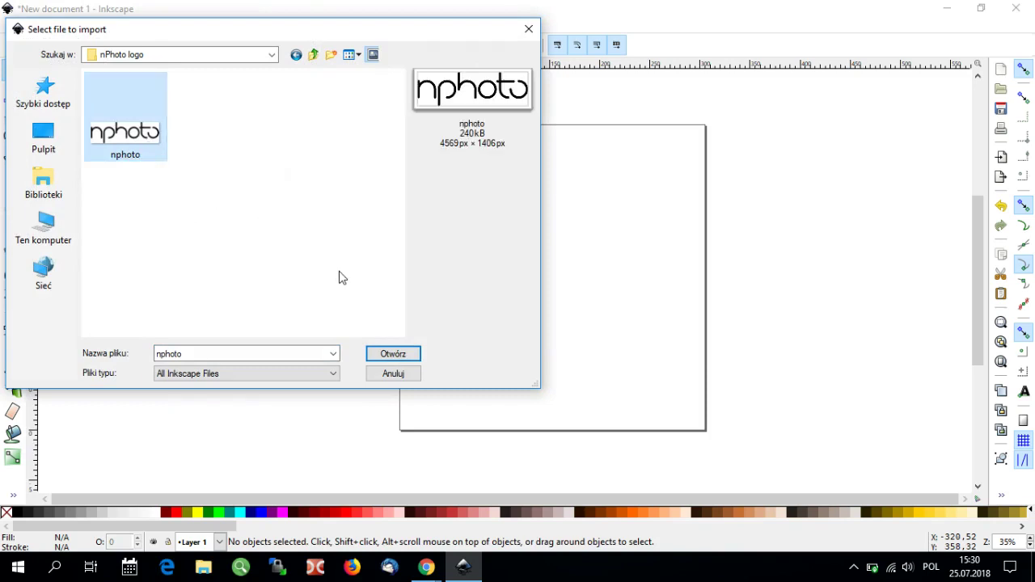
pyautogui.click(400, 354)
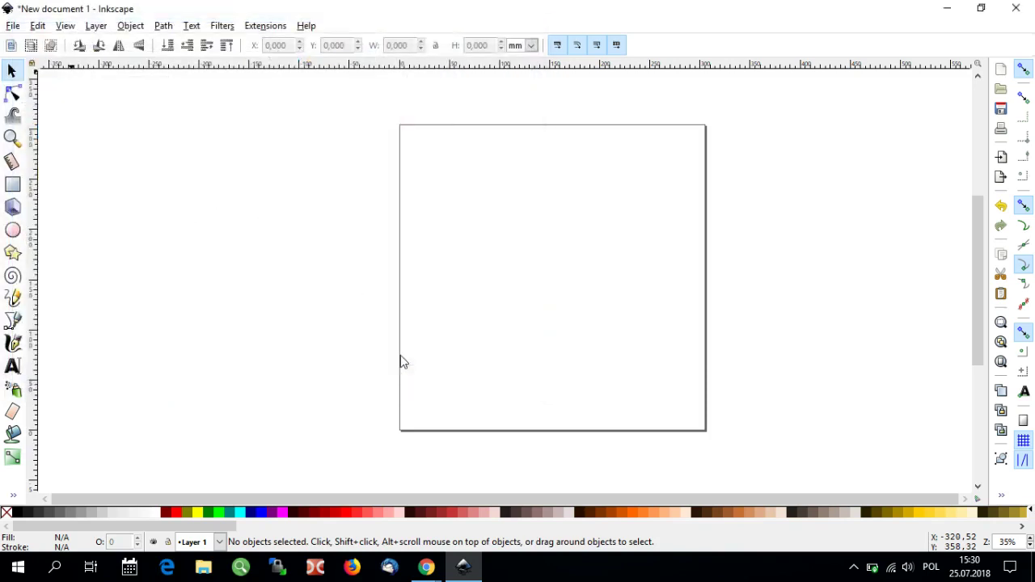
pyautogui.click(600, 386)
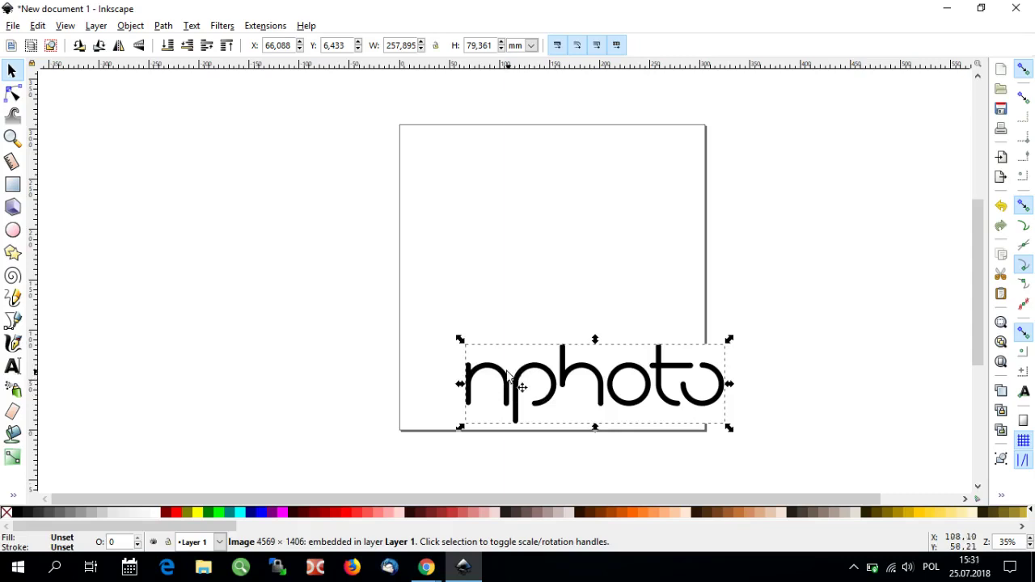
# - Trace the nphoto bitmap with brightness cutoff 0.450 into a 185-node vector path
pyautogui.click(163, 25)
pyautogui.click(190, 74)
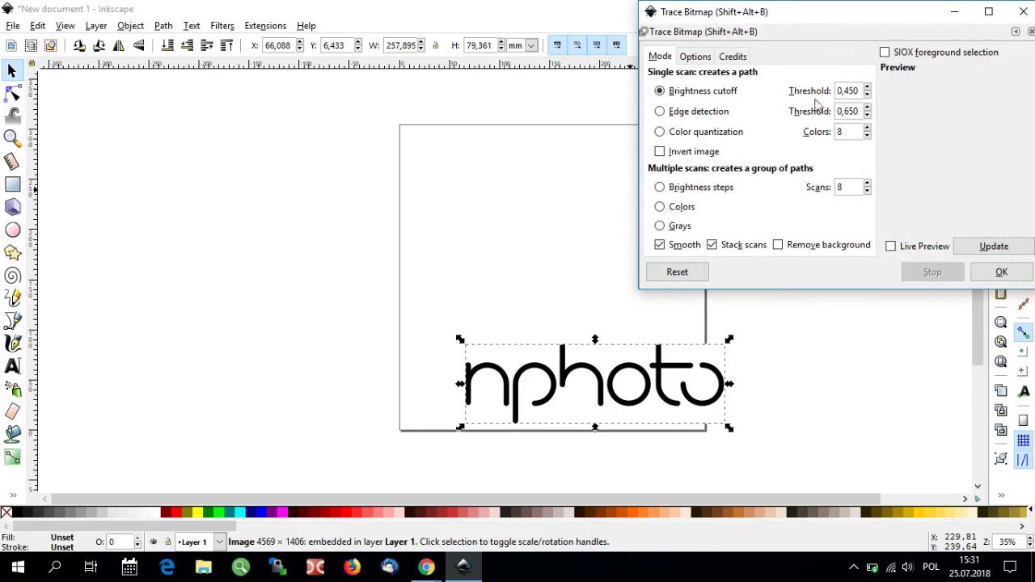
pyautogui.click(867, 88)
pyautogui.click(867, 88)
pyautogui.click(985, 249)
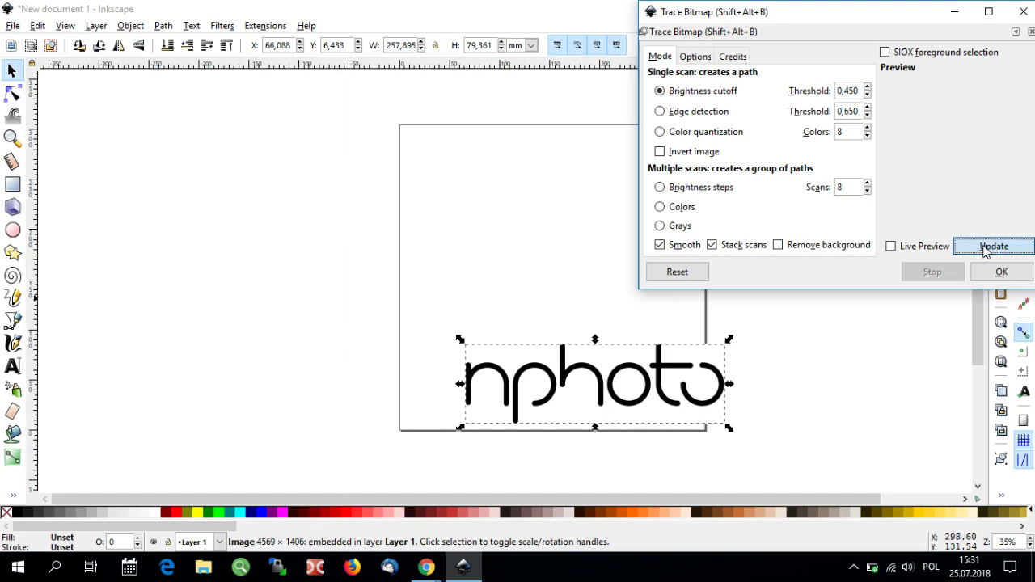
pyautogui.click(999, 274)
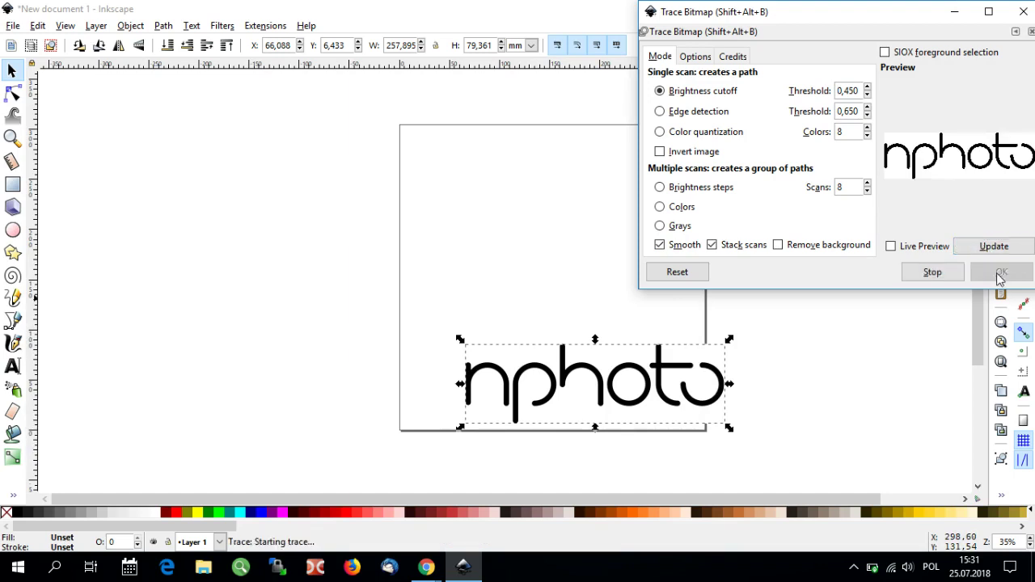
pyautogui.click(1023, 12)
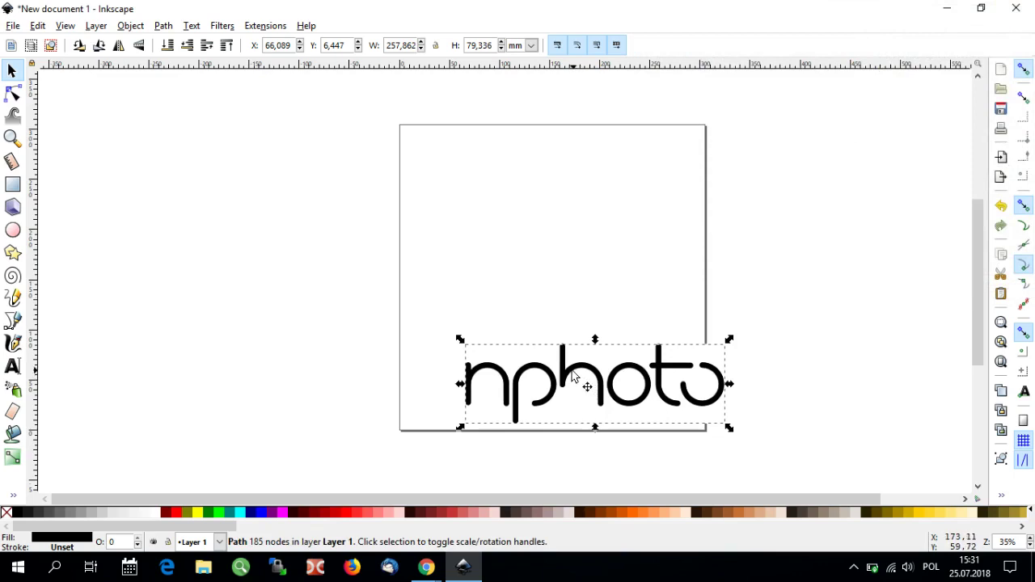
pyautogui.moveTo(571, 370)
pyautogui.mouseDown()
pyautogui.moveTo(584, 310)
pyautogui.moveTo(554, 235)
pyautogui.mouseUp()
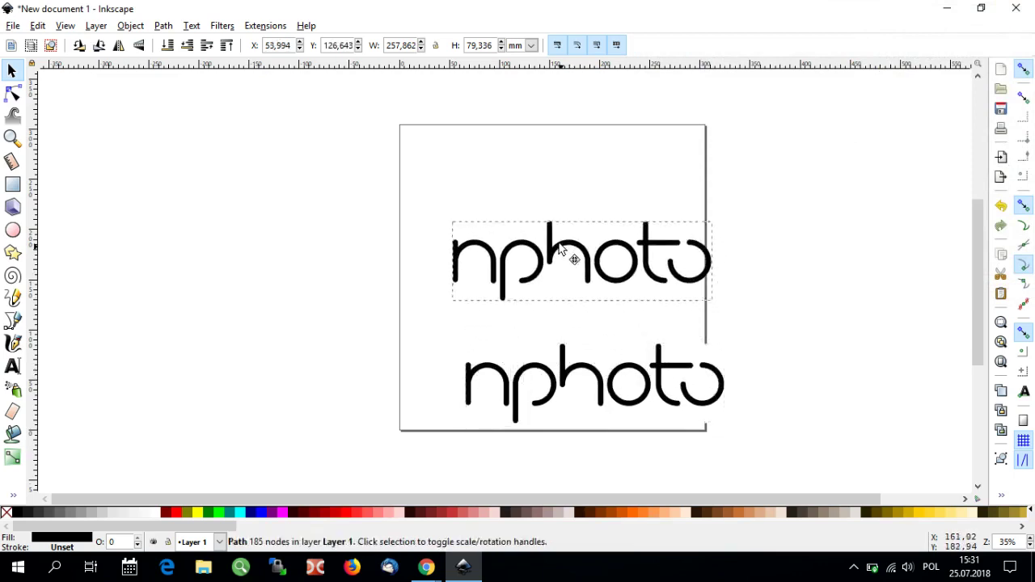
pyautogui.click(470, 316)
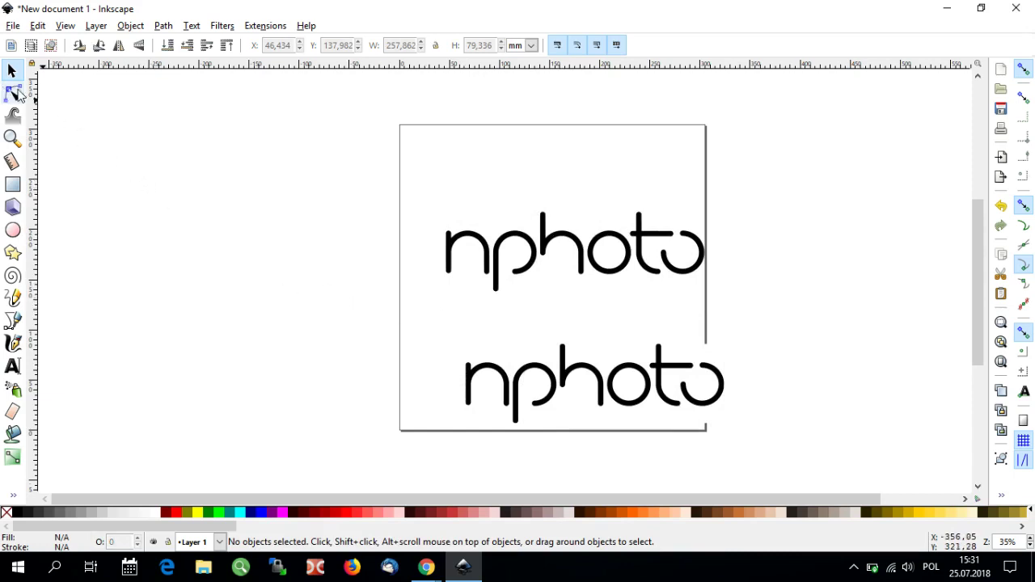
pyautogui.click(14, 94)
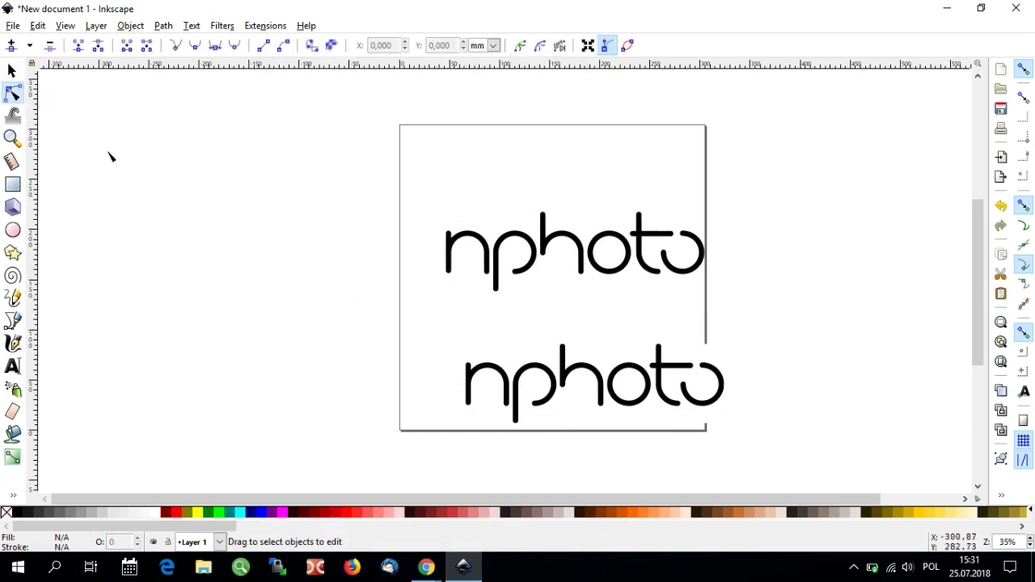
pyautogui.click(519, 378)
pyautogui.click(530, 256)
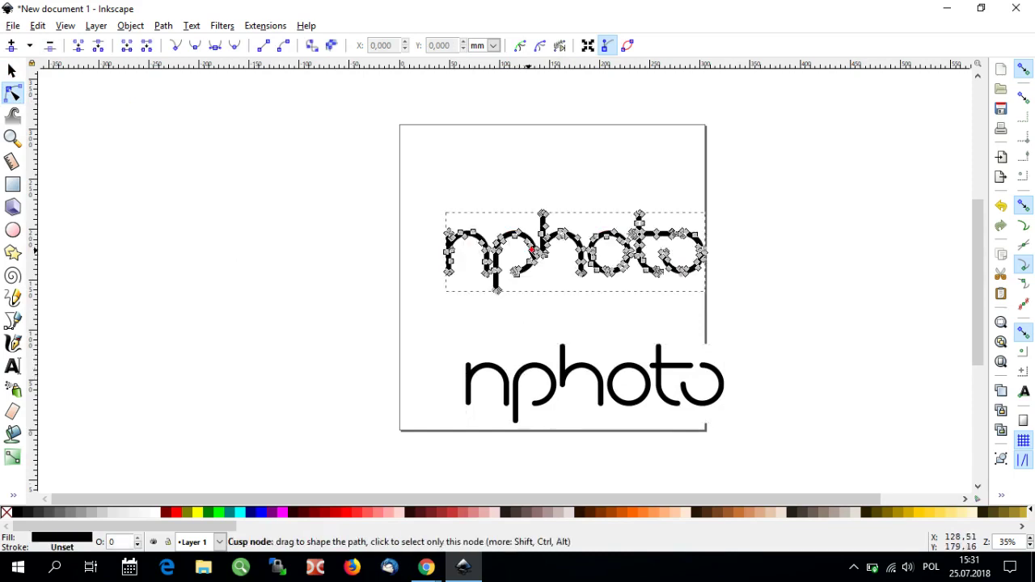
pyautogui.click(466, 305)
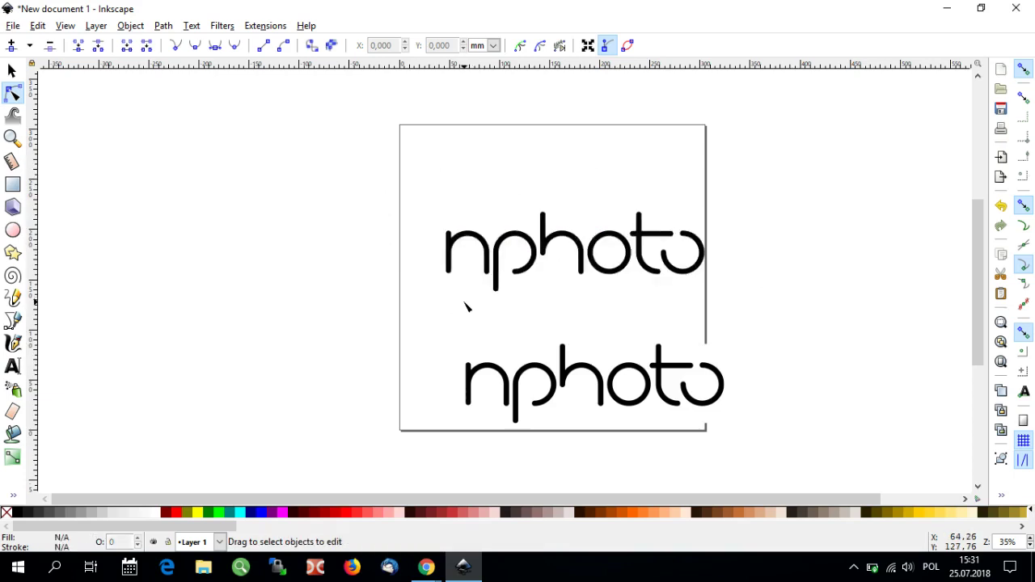
pyautogui.click(11, 73)
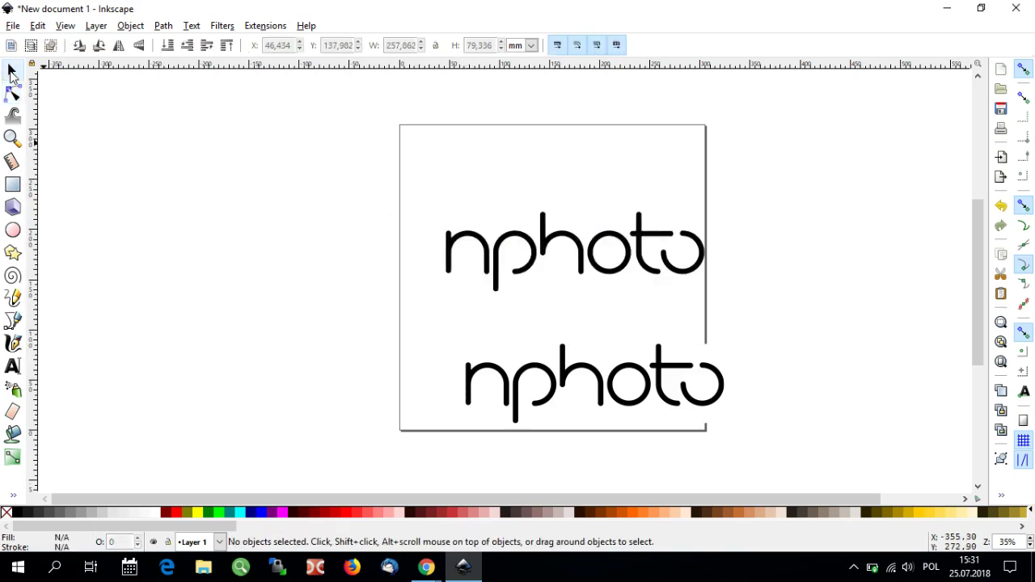
# - Delete the original nphoto bitmap and undo an accidental node drag on the traced path
pyautogui.click(496, 370)
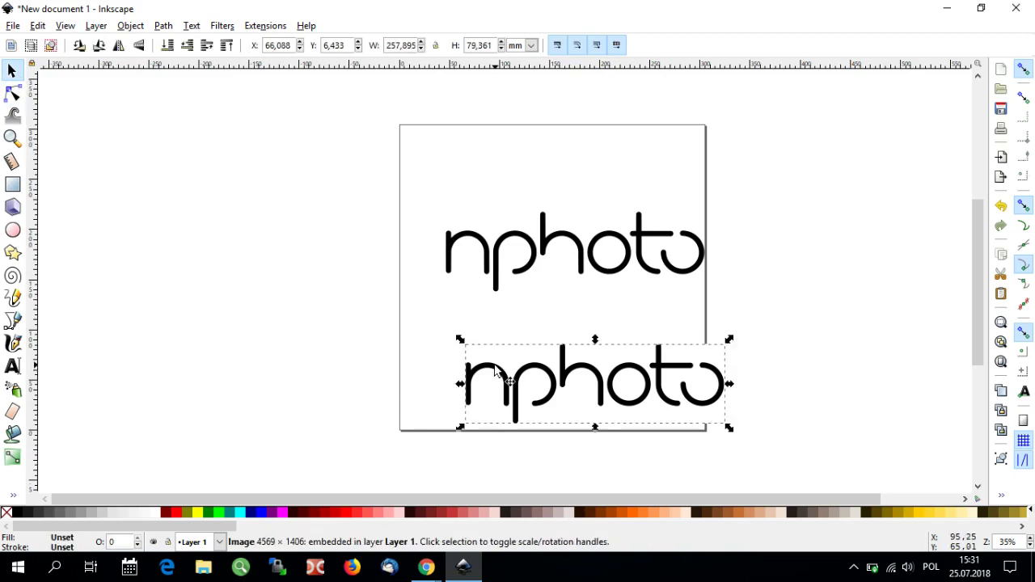
pyautogui.press('Delete')
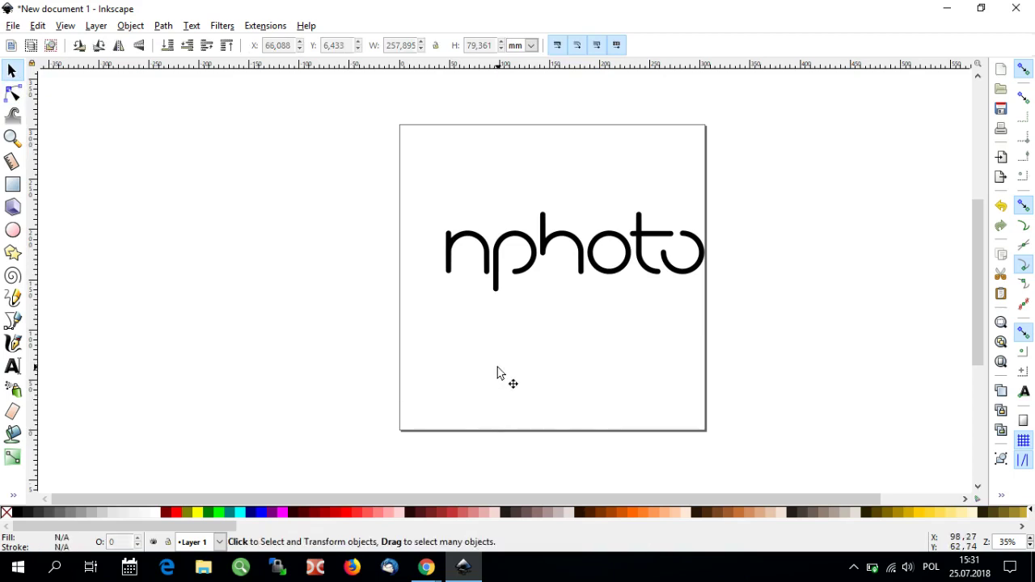
pyautogui.click(14, 95)
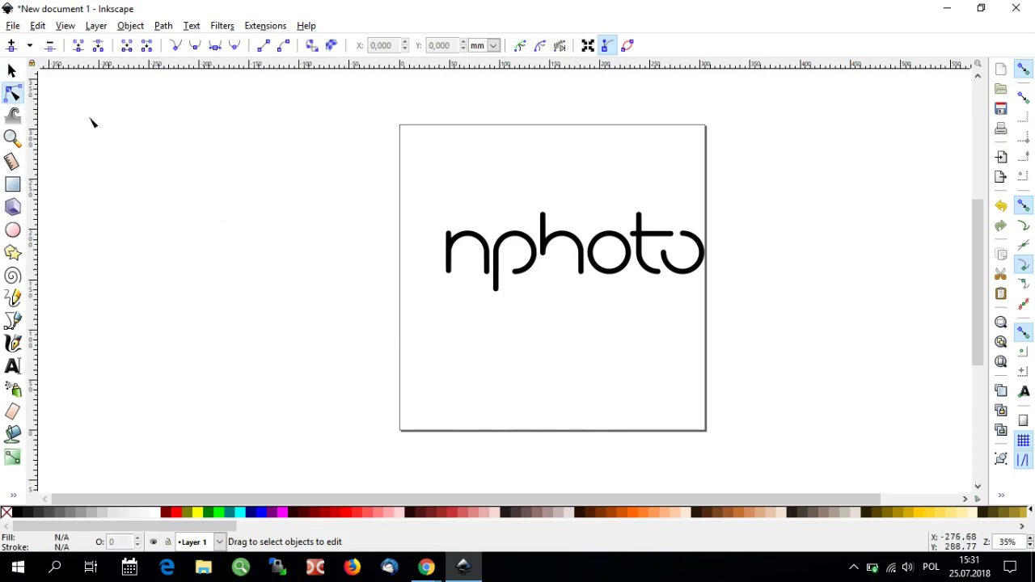
pyautogui.click(495, 283)
pyautogui.moveTo(497, 290); pyautogui.dragTo(541, 377)
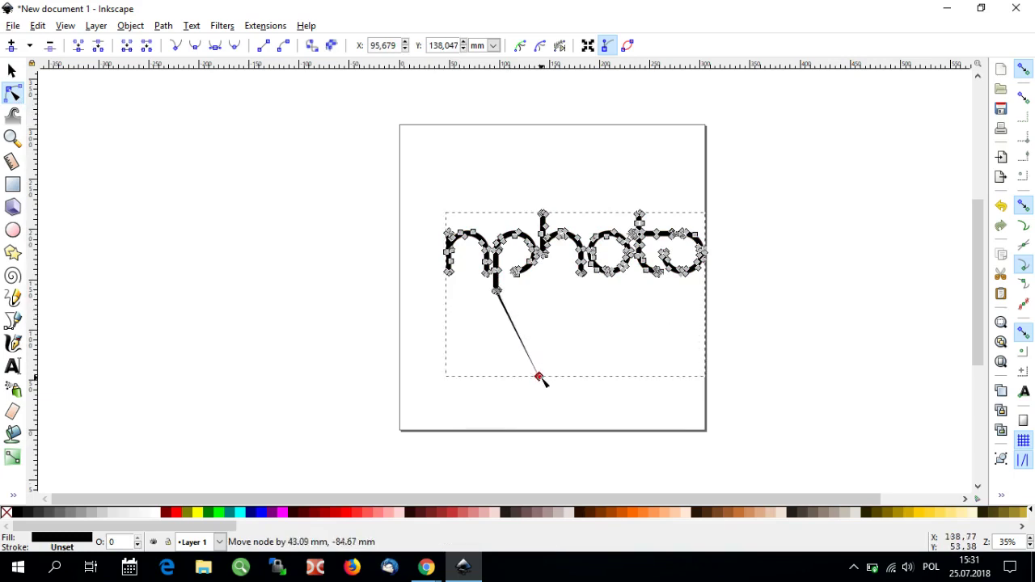
pyautogui.click(540, 417)
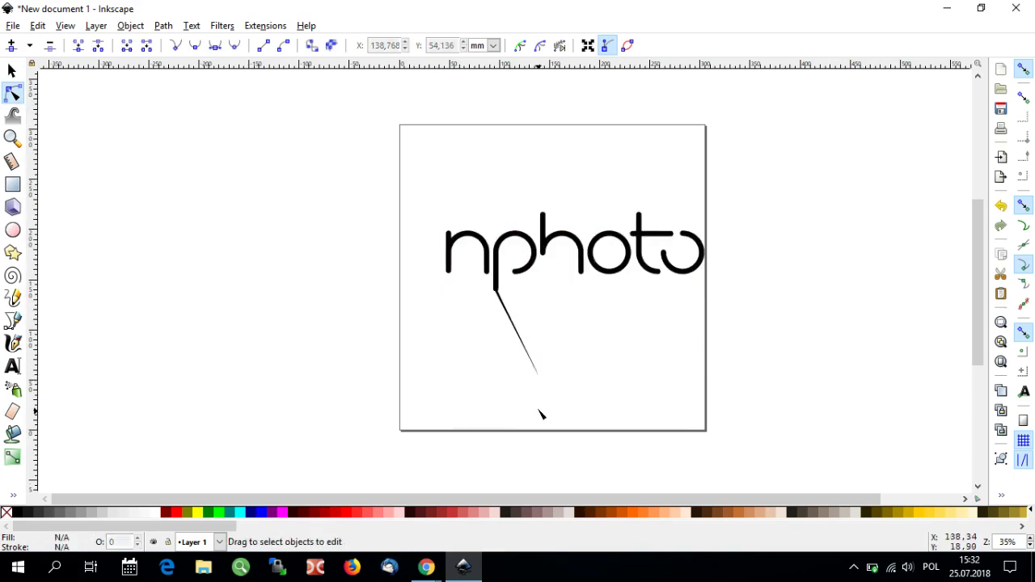
pyautogui.hotkey('ctrl', 'z')
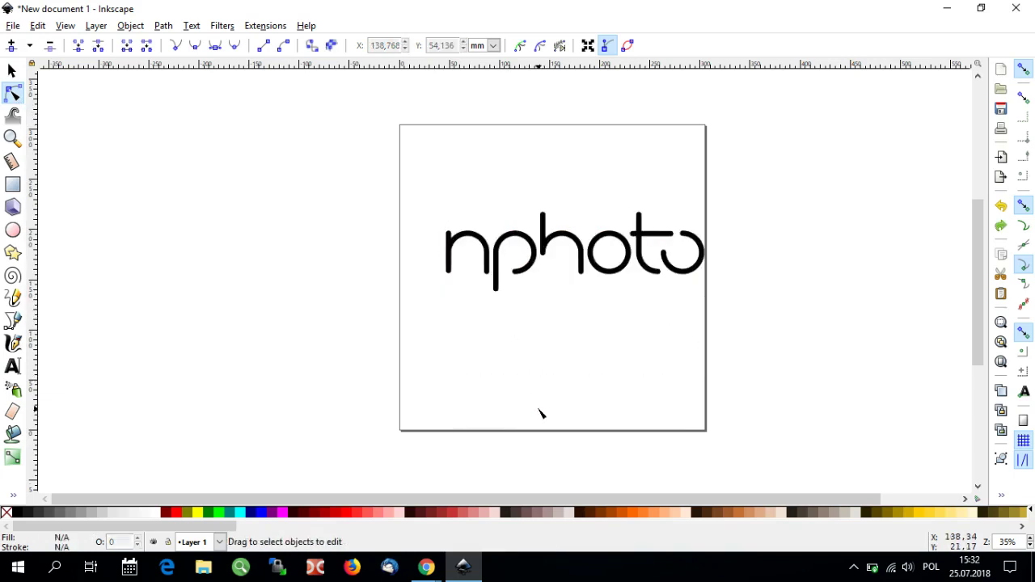
pyautogui.click(12, 71)
# - Move the traced logo down and shrink it to 121.023 × 37.235 mm in the lower-right corner
pyautogui.click(655, 260)
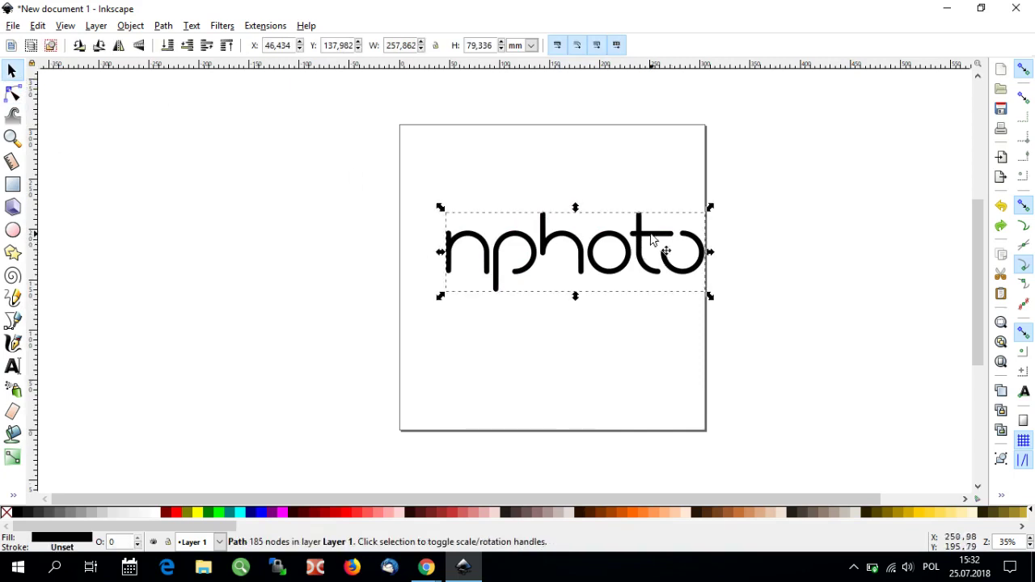
pyautogui.moveTo(652, 239); pyautogui.dragTo(630, 361)
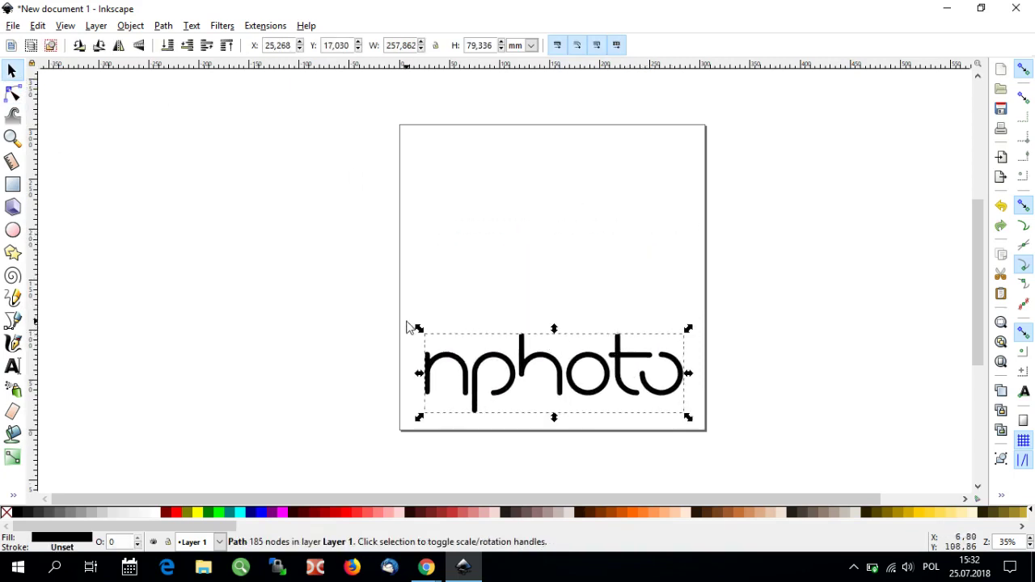
pyautogui.moveTo(418, 328); pyautogui.dragTo(543, 375)
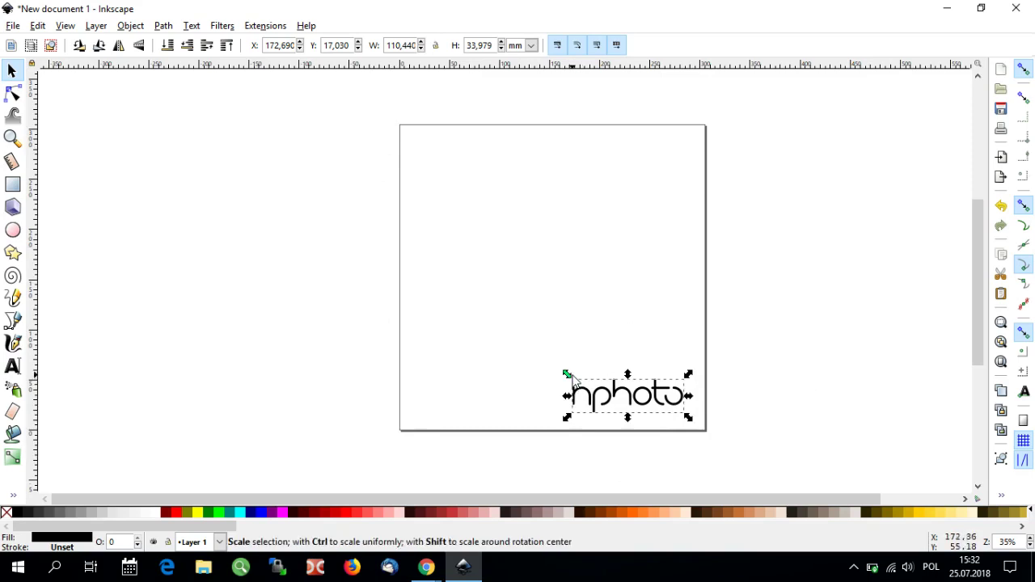
pyautogui.moveTo(566, 372); pyautogui.dragTo(561, 340)
pyautogui.click(683, 421)
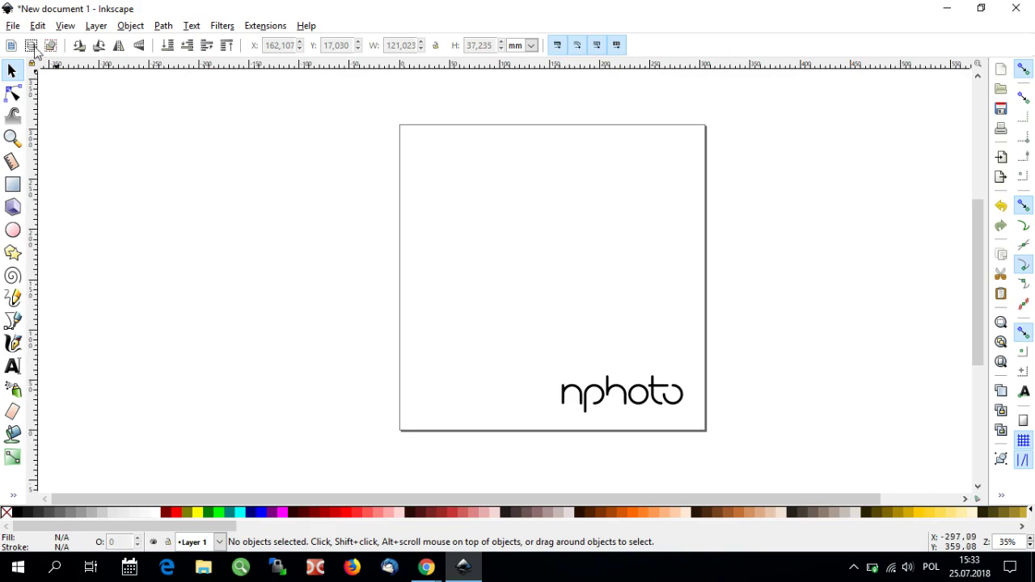
# - Save the drawing as logo.pdf in PDF format with text converted to paths
pyautogui.click(13, 26)
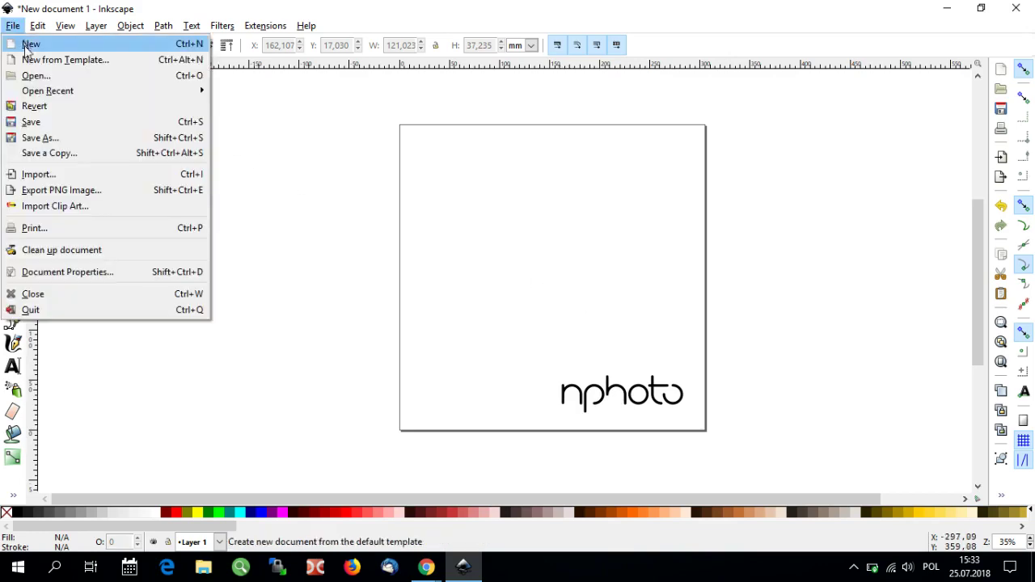
pyautogui.click(47, 136)
pyautogui.click(381, 352)
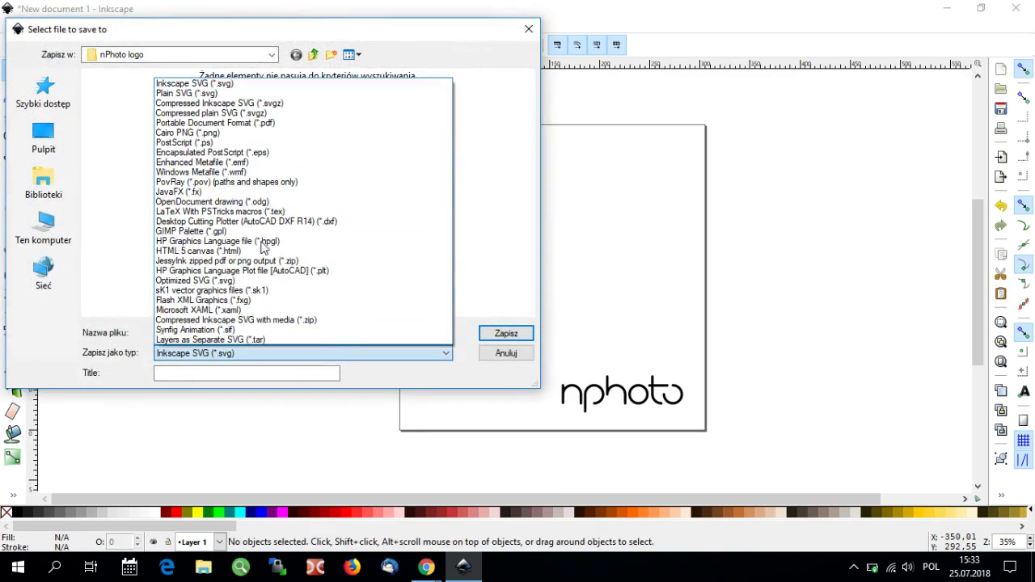
pyautogui.click(257, 123)
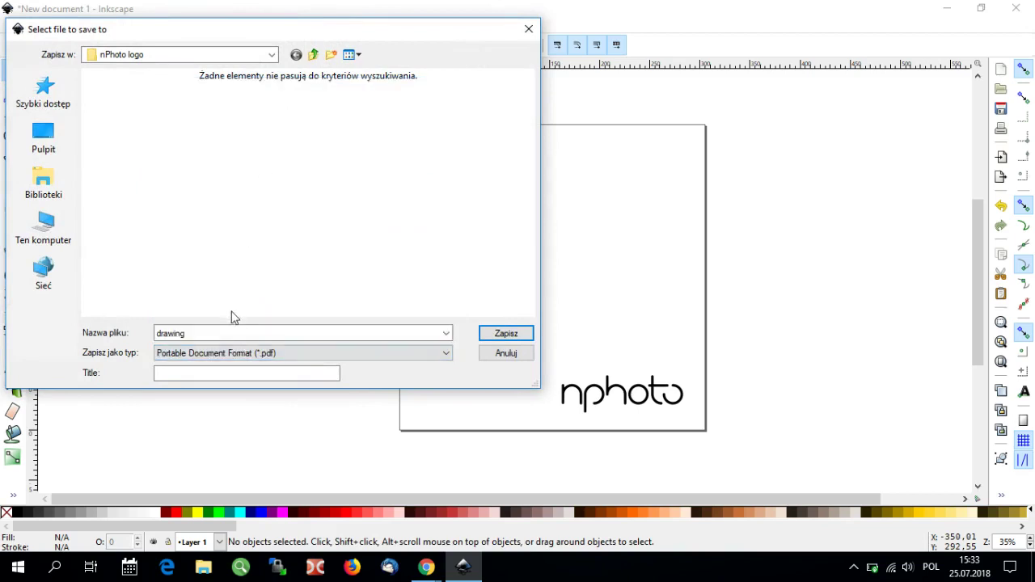
pyautogui.doubleClick(175, 335)
pyautogui.write('logo')
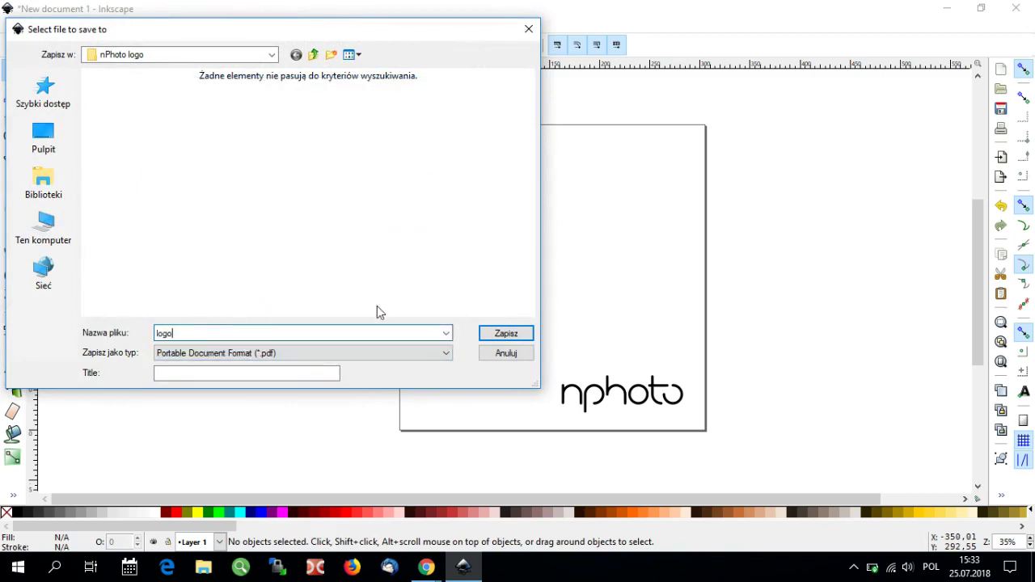
pyautogui.click(495, 337)
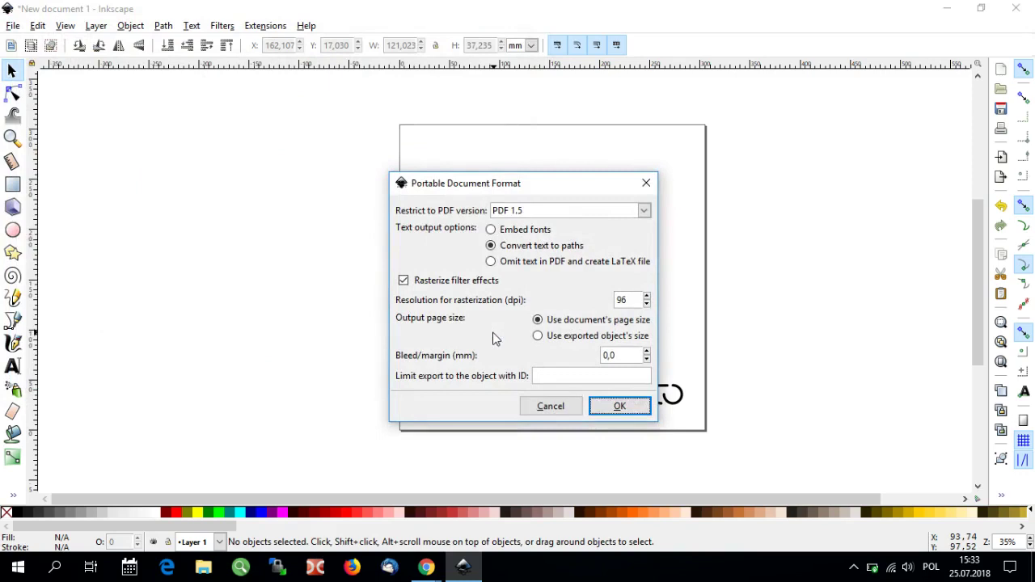
pyautogui.click(515, 246)
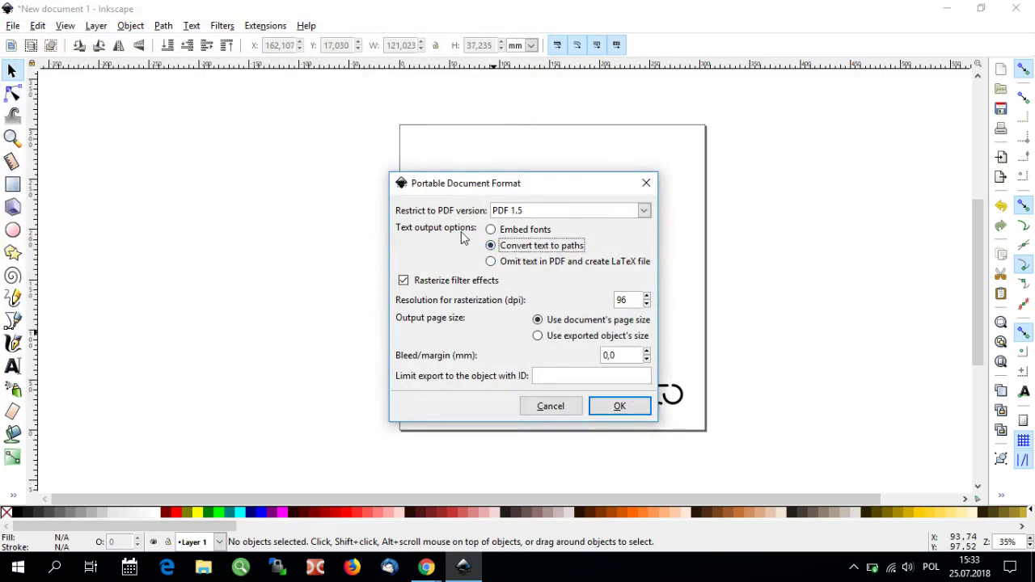
pyautogui.click(623, 417)
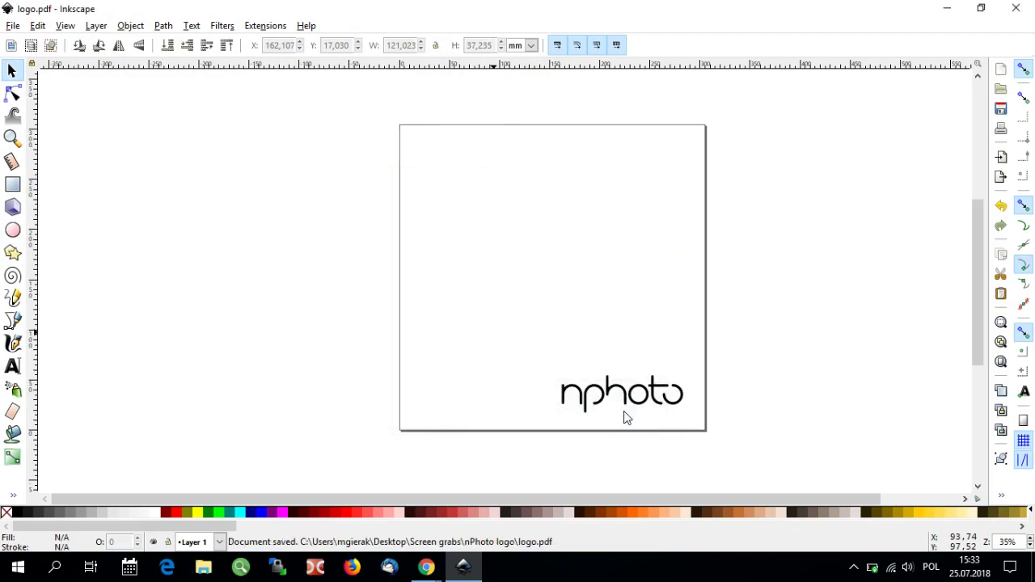